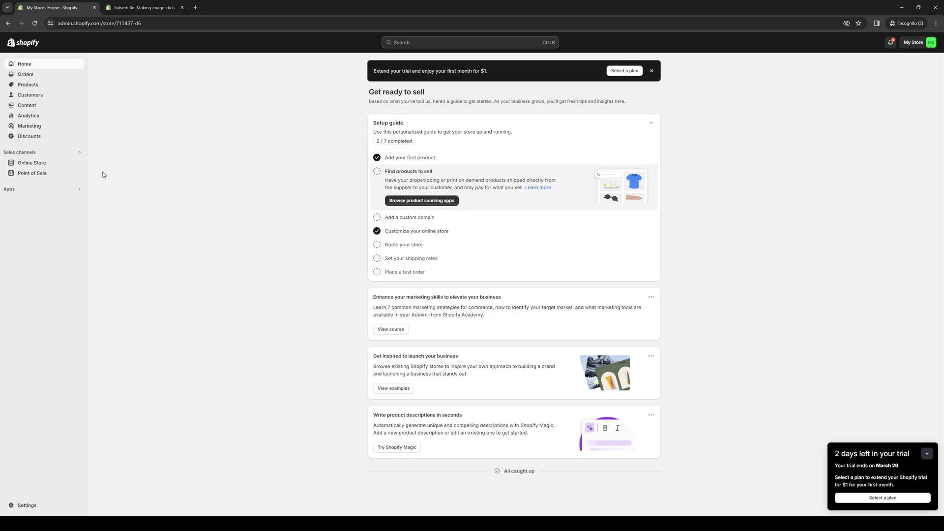
- From Online Store > Themes, choose Edit code on the Dawn theme
click(32, 163)
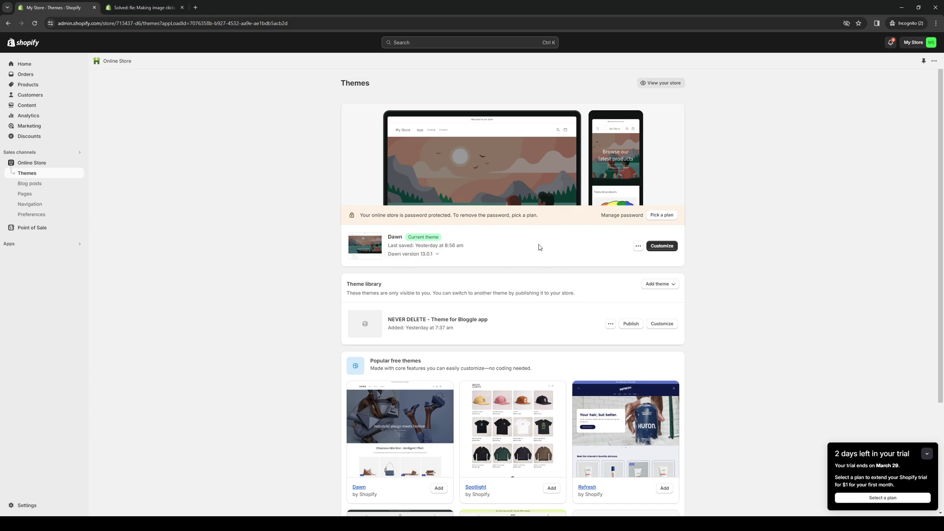
click(638, 246)
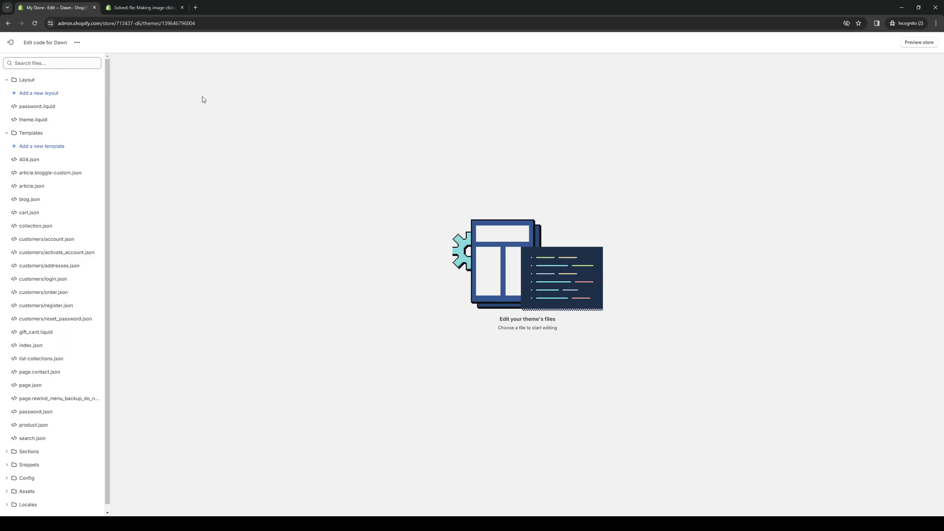
- Glance at the forum solution post, then open the Dawn theme's theme.liquid layout file
click(130, 9)
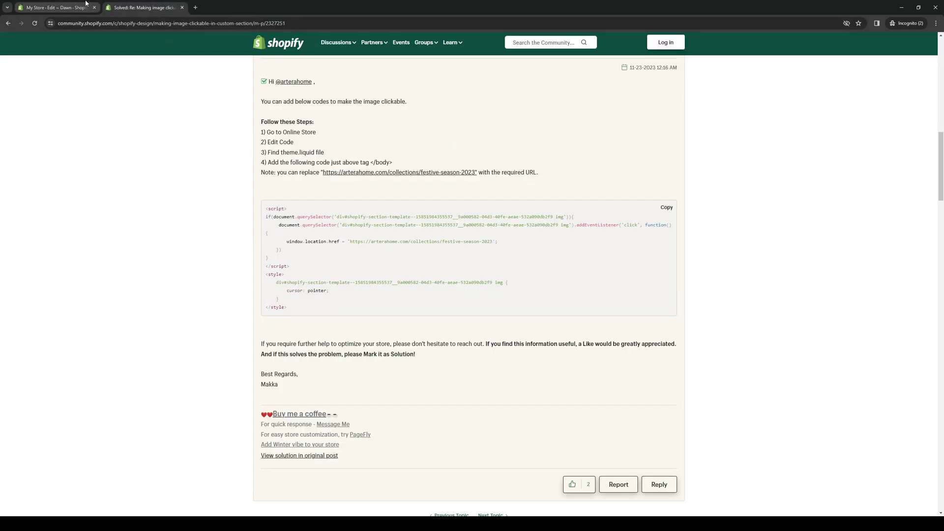
click(55, 8)
click(44, 120)
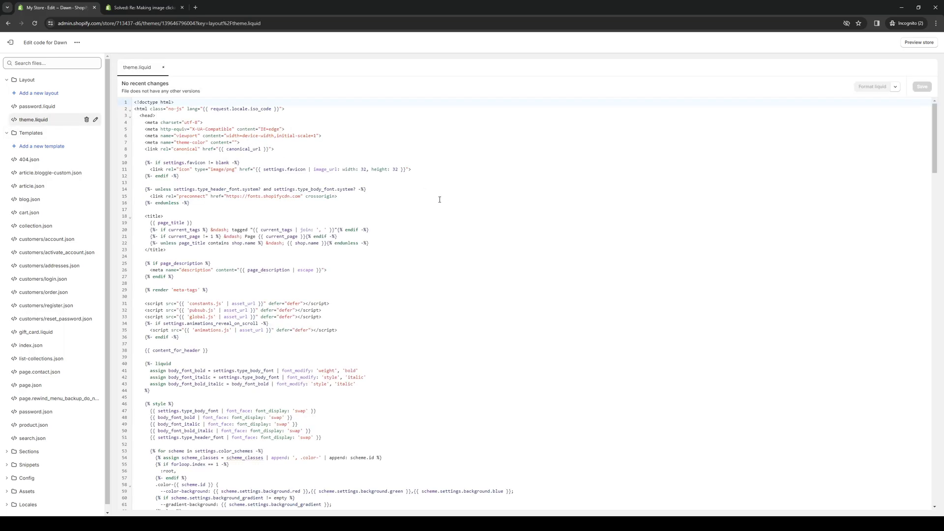
scroll(439, 199, down, 10)
scroll(465, 237, down, 5)
scroll(465, 236, up, 15)
scroll(671, 238, down, 3)
scroll(590, 258, down, 3)
scroll(475, 279, up, 6)
- Review the clickable-image script in the forum post and return to theme.liquid
click(144, 8)
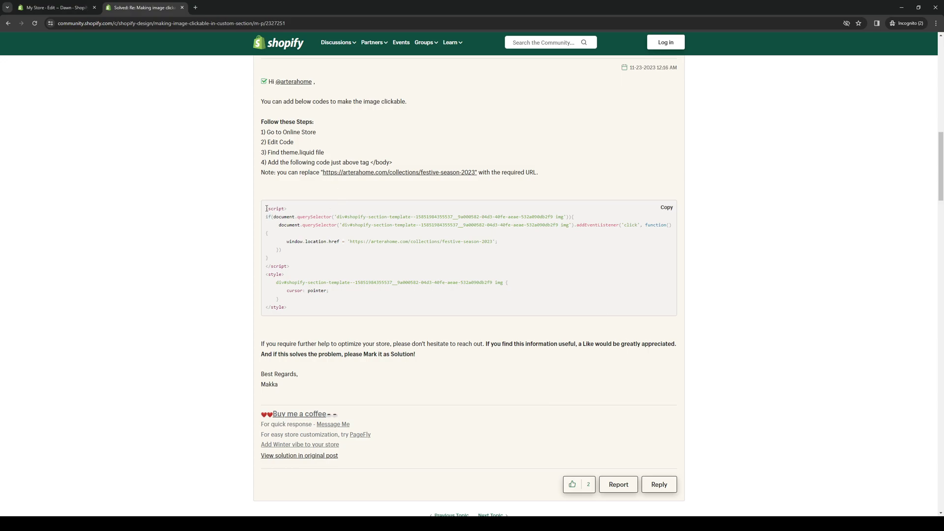
drag(267, 208, 305, 305)
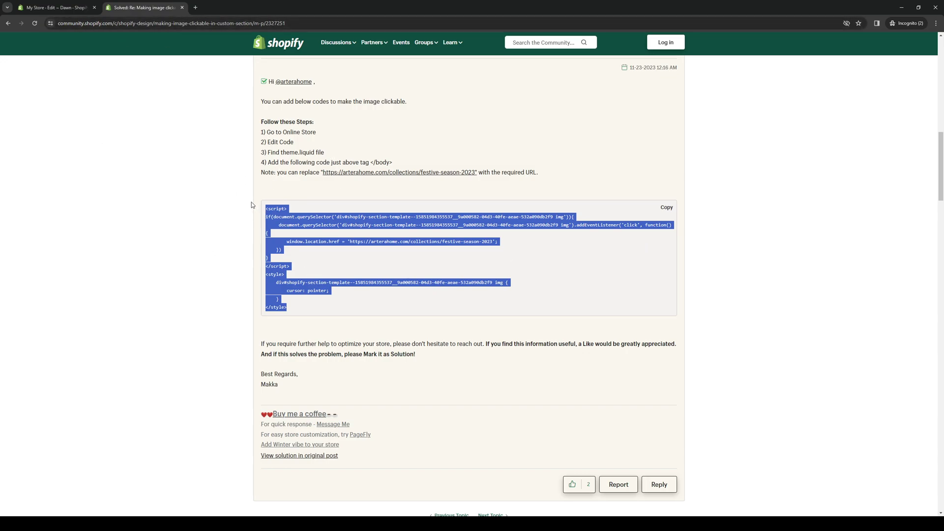
click(376, 162)
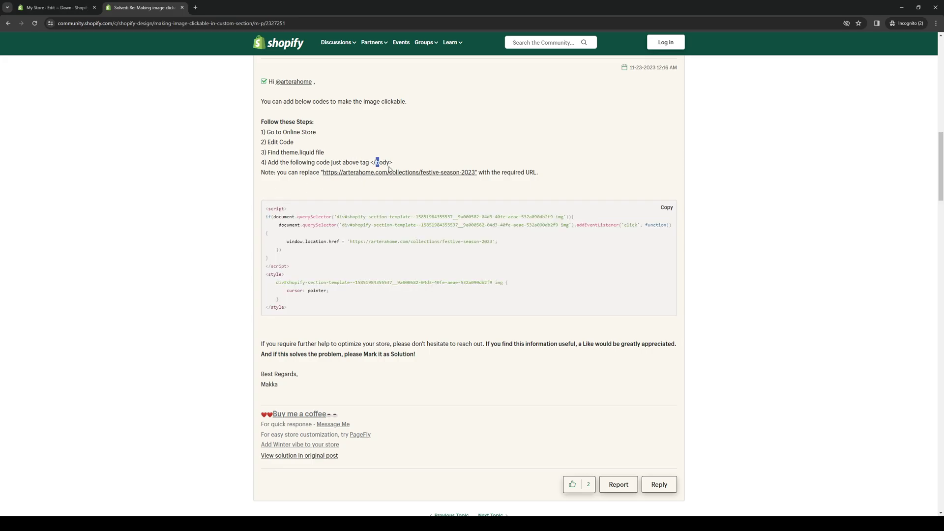
click(59, 8)
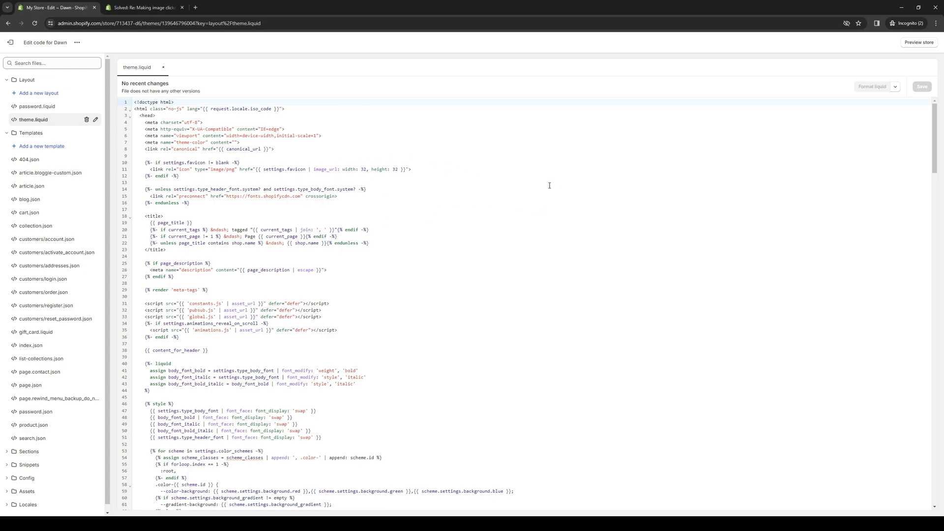
- Find 'body' in theme.liquid, starting from the '</body>' tag copied from the forum post
key(ctrl+f)
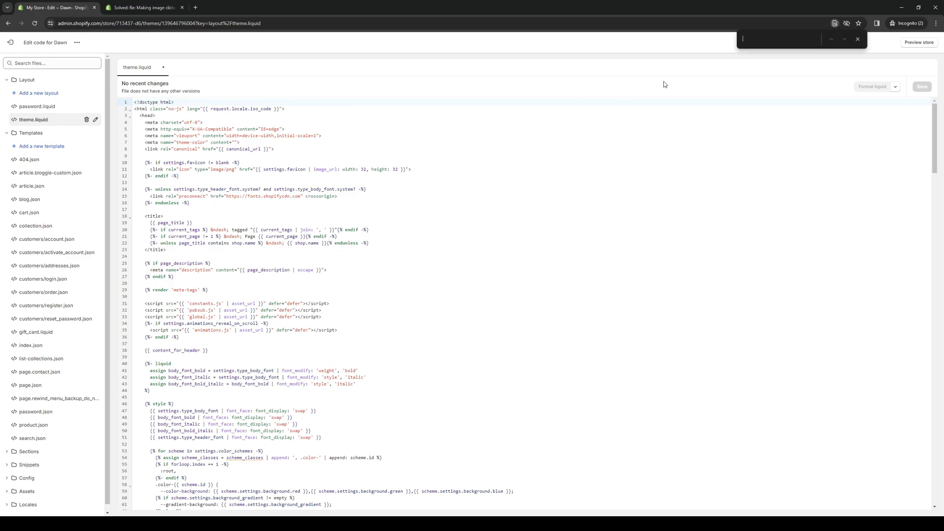
click(144, 7)
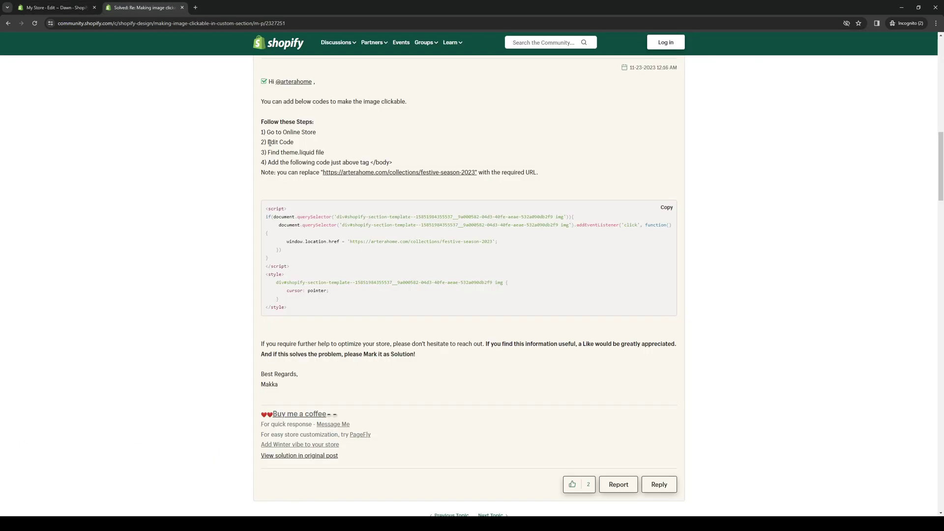
drag(371, 162, 393, 163)
key(ctrl+c)
click(55, 8)
click(768, 39)
key(ctrl+v)
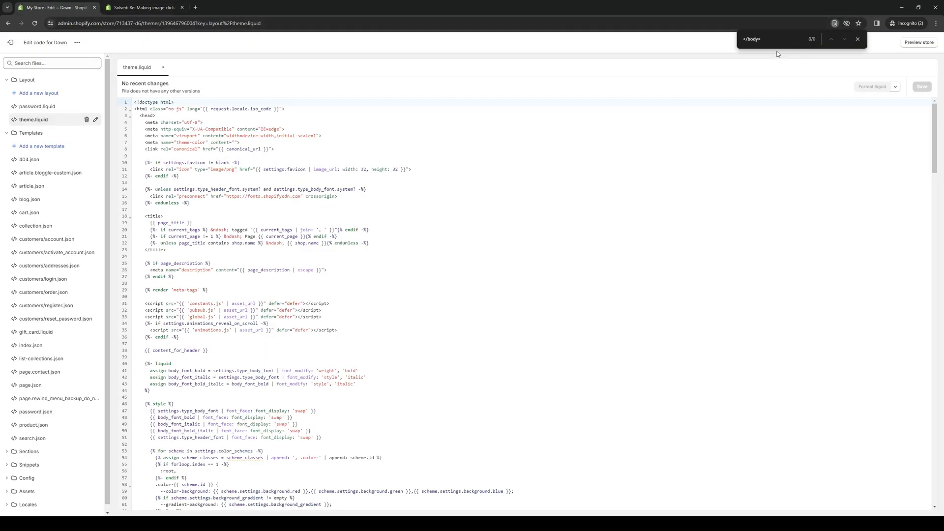
click(540, 223)
click(793, 39)
key(BackSpace)
key(ctrl+a)
text(body)
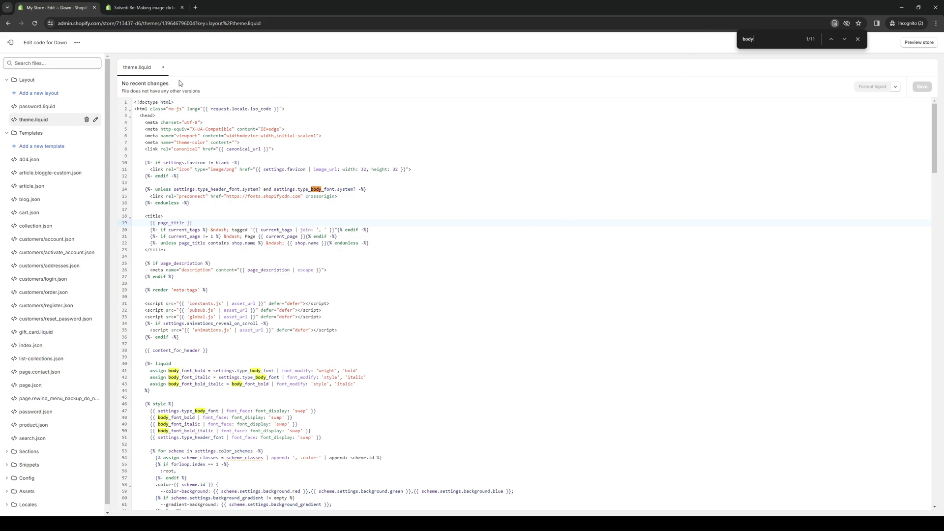
- Copy the clickable-image script from the forum post and return to the editor
click(141, 7)
mouse_move(269, 299)
mouse_down()
mouse_move(286, 309)
mouse_move(265, 208)
mouse_up()
key(ctrl+c)
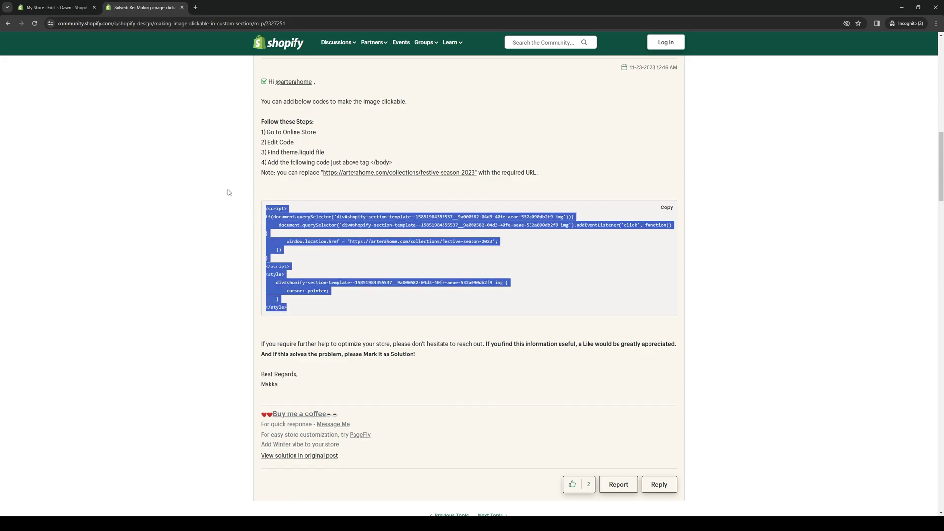
click(40, 6)
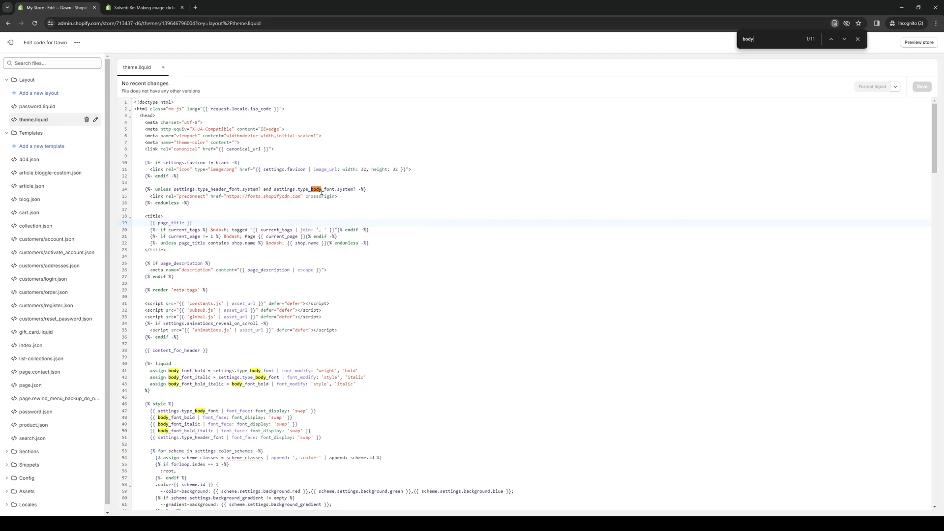
scroll(407, 296, down, 10)
scroll(443, 302, down, 10)
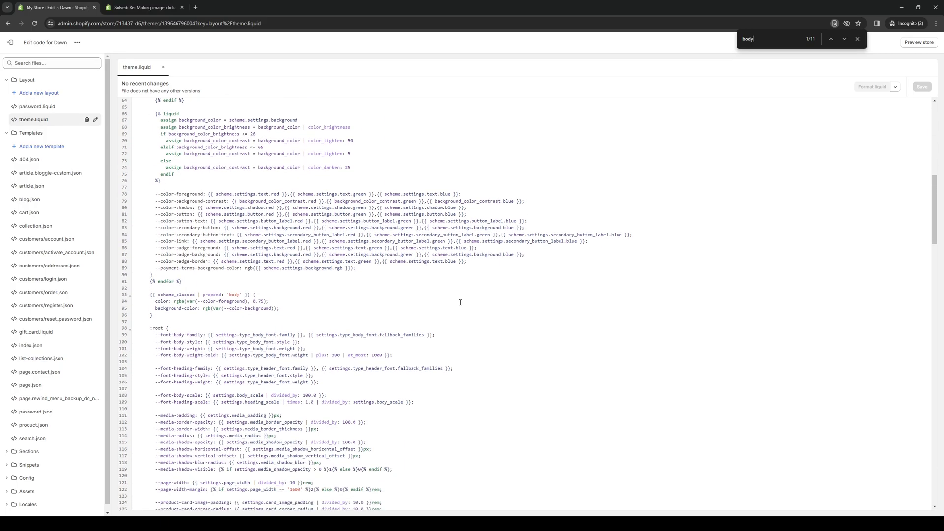
scroll(459, 304, down, 10)
scroll(458, 304, down, 9)
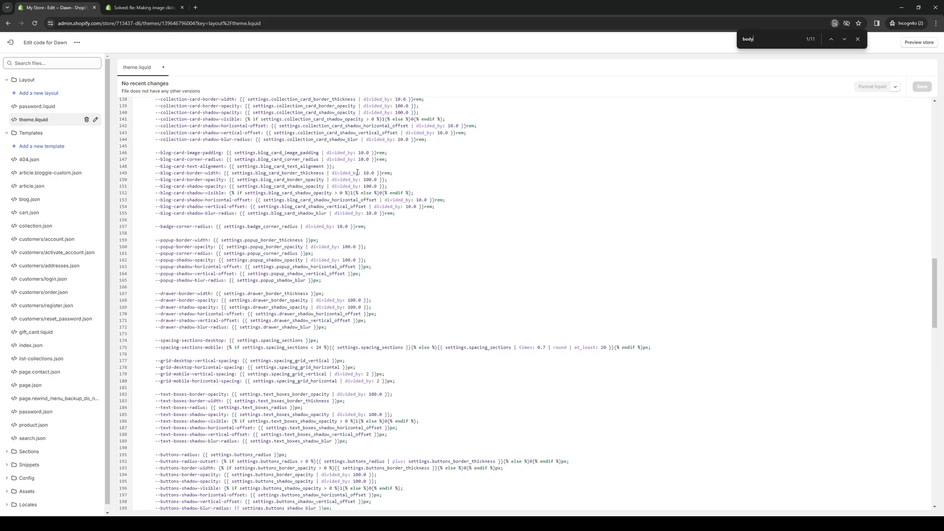
- Close the find bar, exit the Dawn code editor, and go to the Home dashboard
click(857, 39)
click(22, 43)
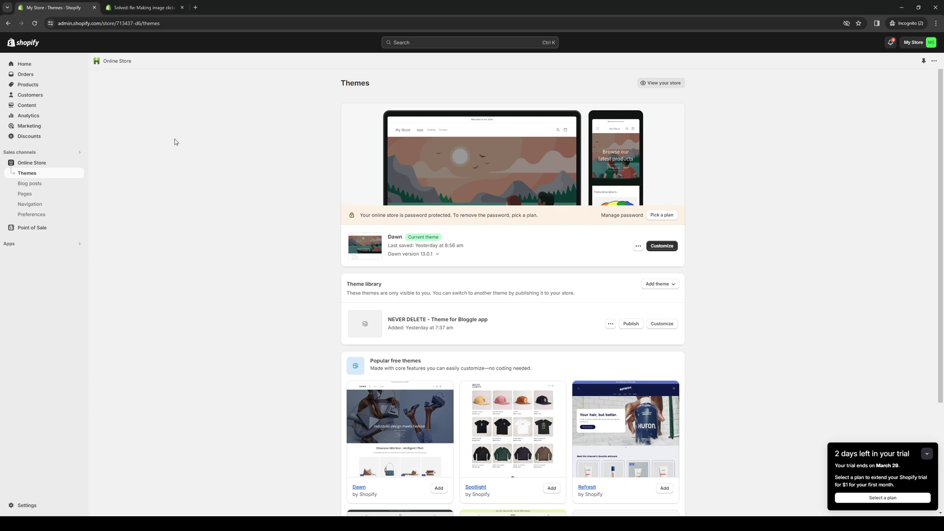
click(25, 64)
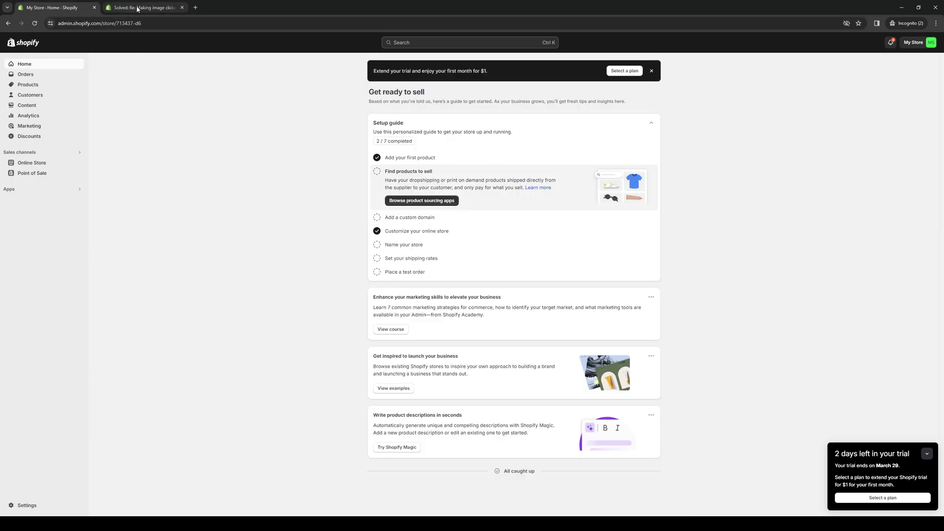